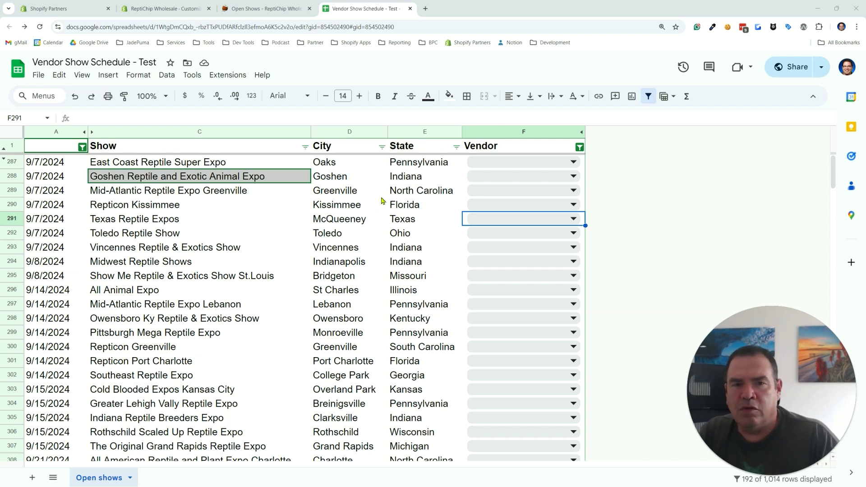
Switch to the live Open Shows storefront page.
scroll(382, 200, down, 5)
scroll(375, 202, up, 5)
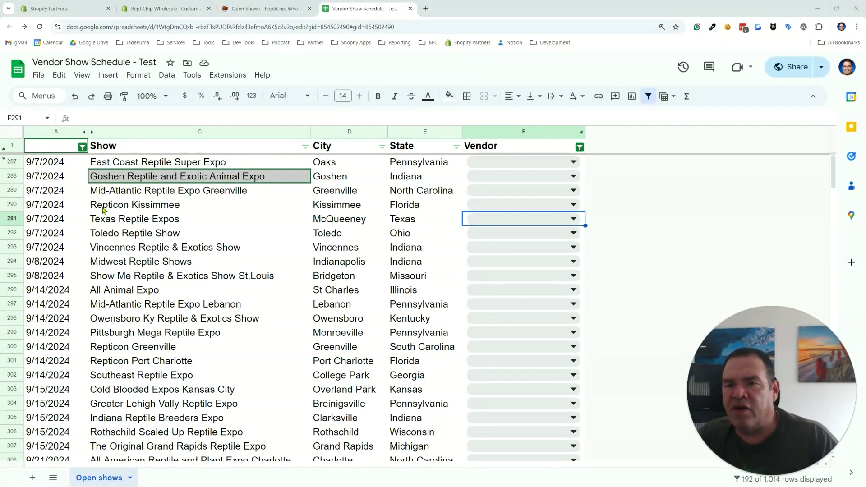
scroll(108, 212, down, 3)
scroll(106, 214, up, 3)
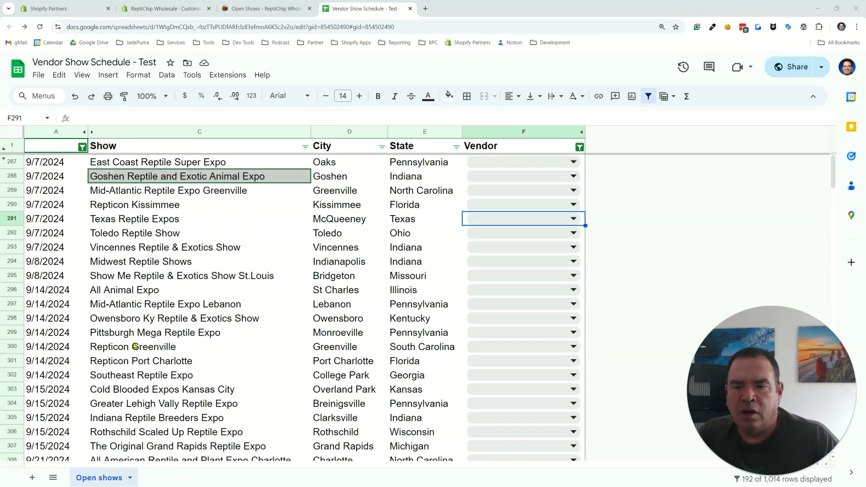
click(249, 10)
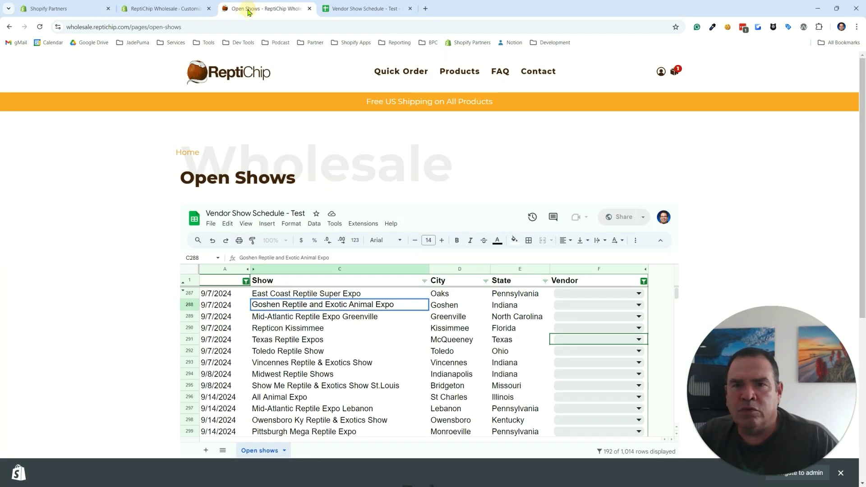
Scroll the embedded sheet and open the Vendor dropdown in F314 for Repticon Lakeland.
scroll(378, 333, down, 8)
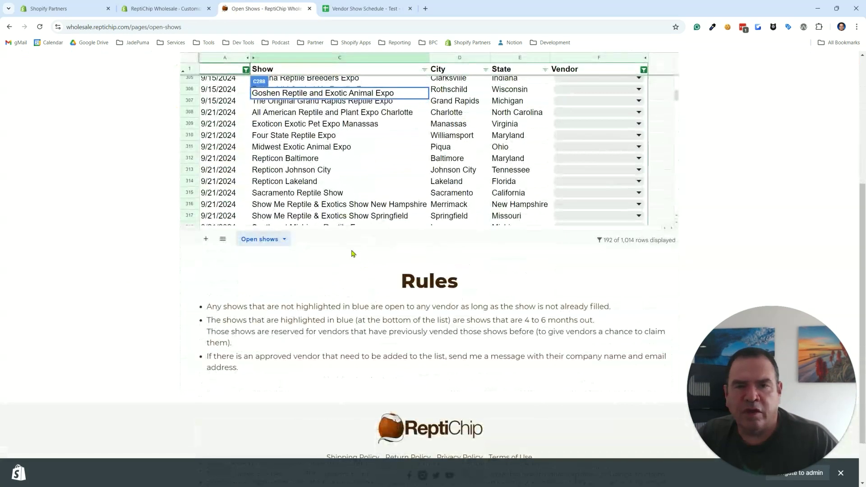
scroll(352, 252, up, 5)
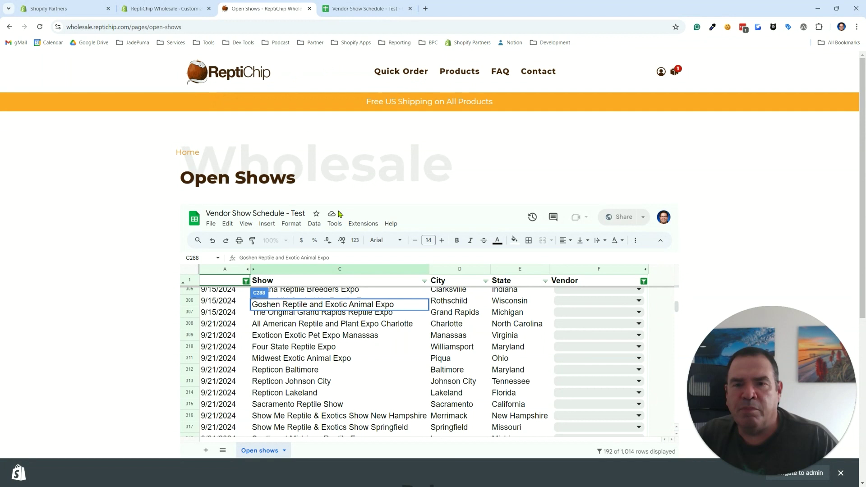
scroll(291, 319, down, 5)
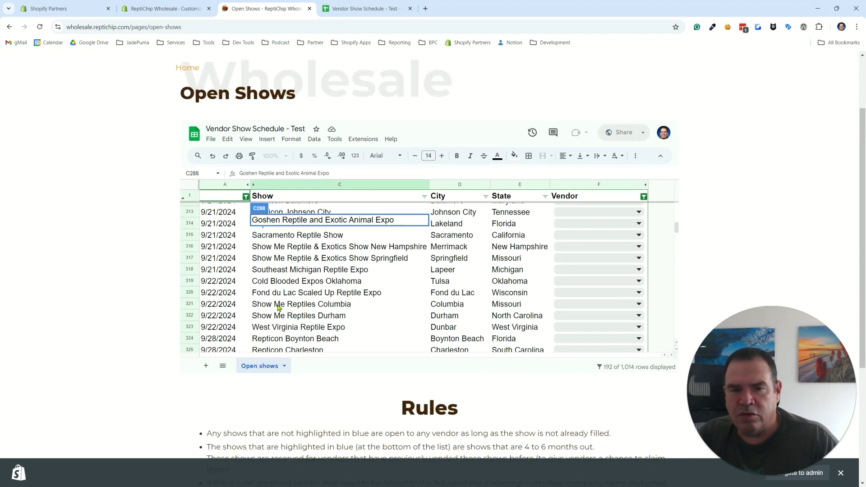
click(613, 224)
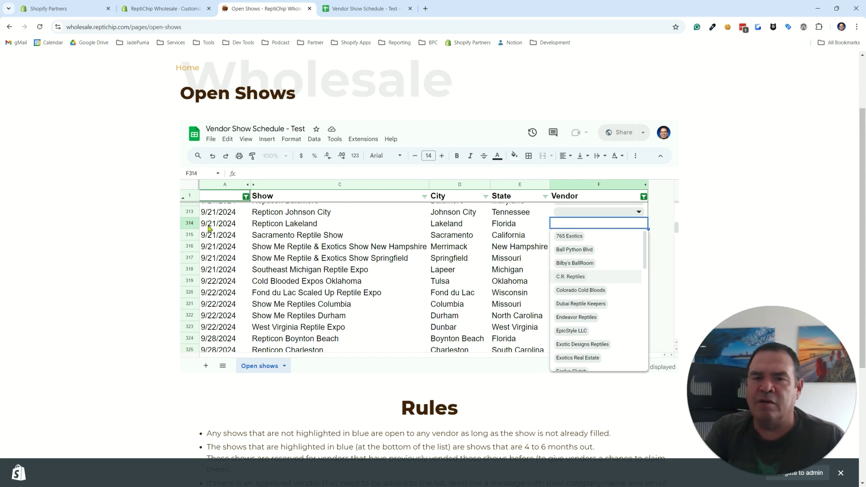
scroll(167, 212, up, 2)
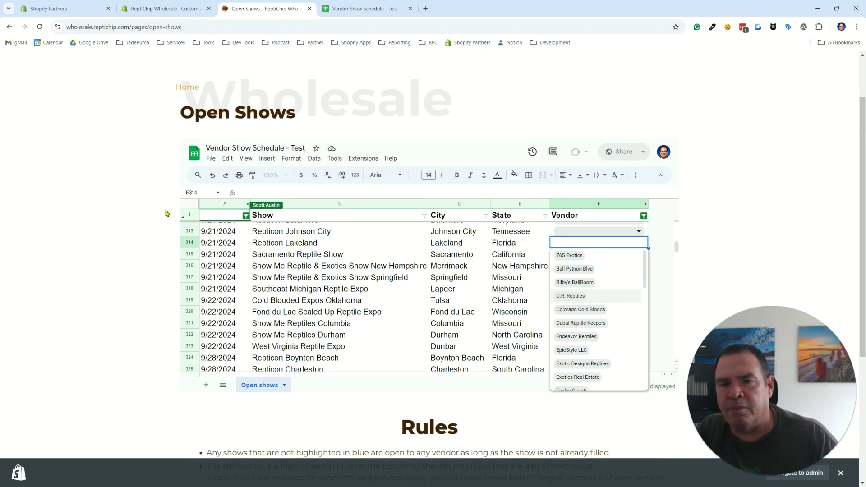
In the Vendor Show Schedule spreadsheet, go to File > Share > Publish to web.
click(357, 10)
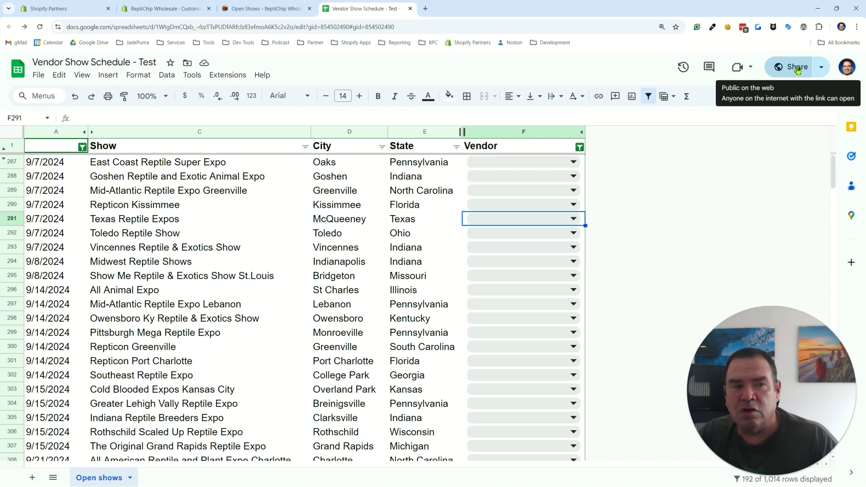
click(42, 80)
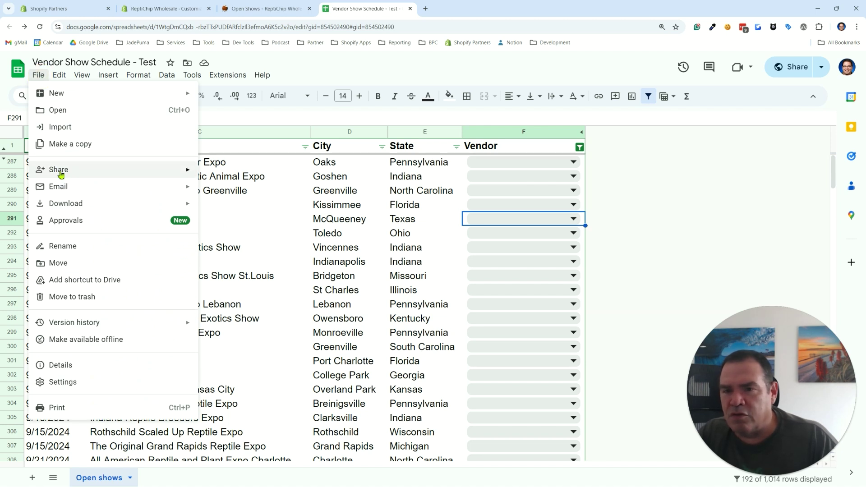
mouse_move(61, 173)
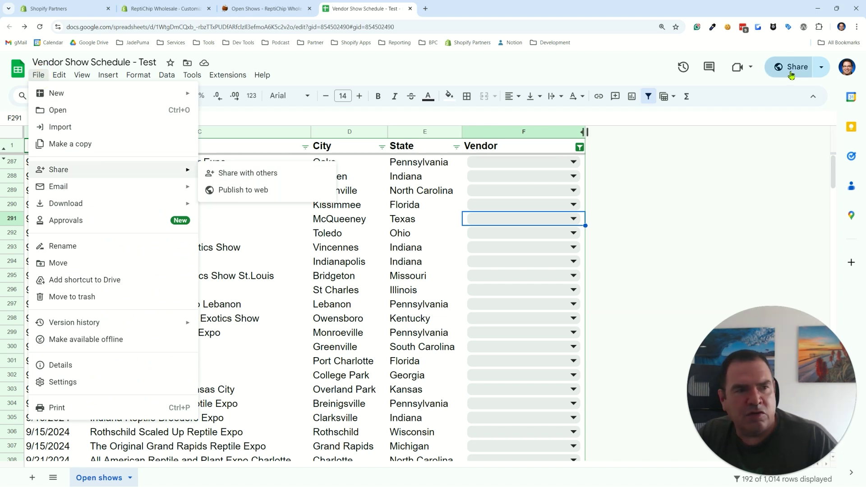
Choose the Embed option and limit the embed to the Open shows sheet.
click(228, 194)
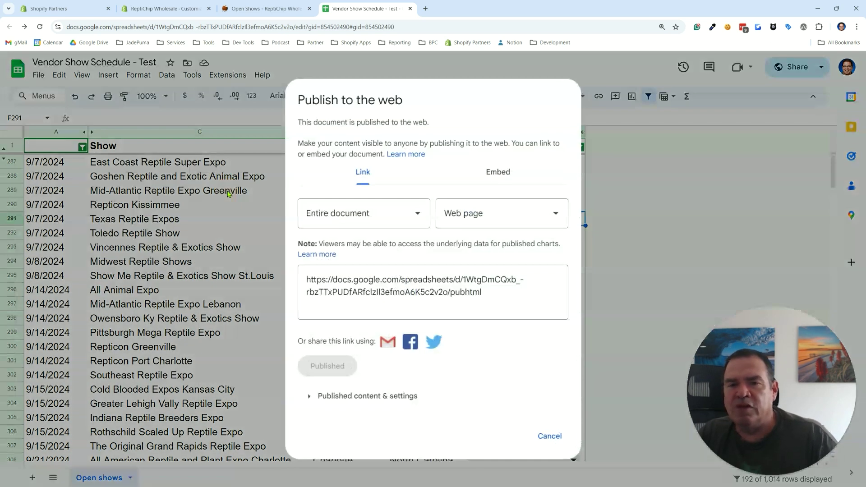
click(499, 173)
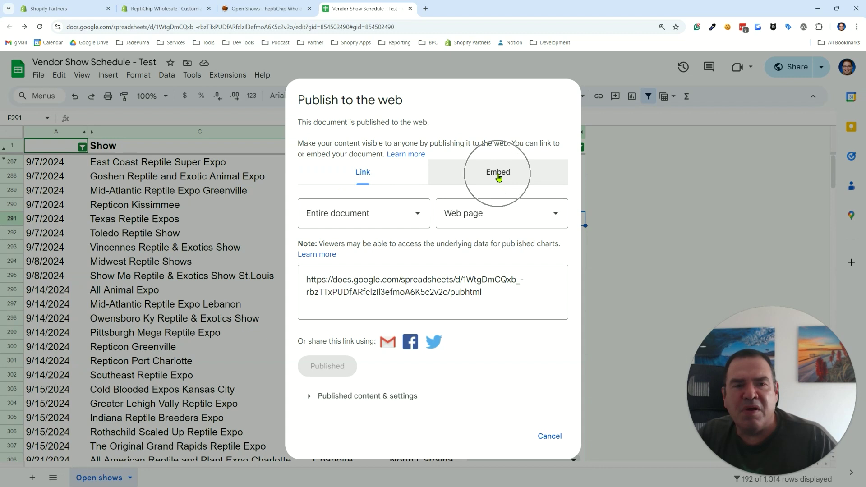
click(334, 219)
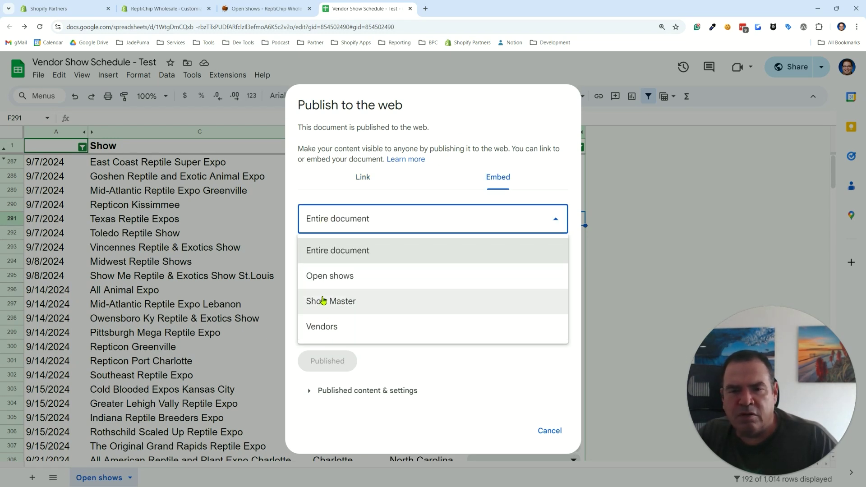
click(322, 276)
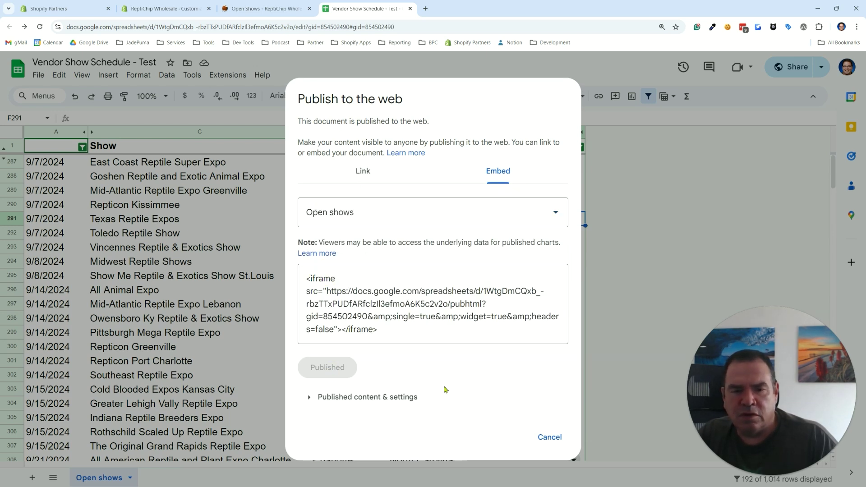
Set Published content & settings to publish only the Open shows sheet.
click(374, 400)
scroll(377, 328, down, 2)
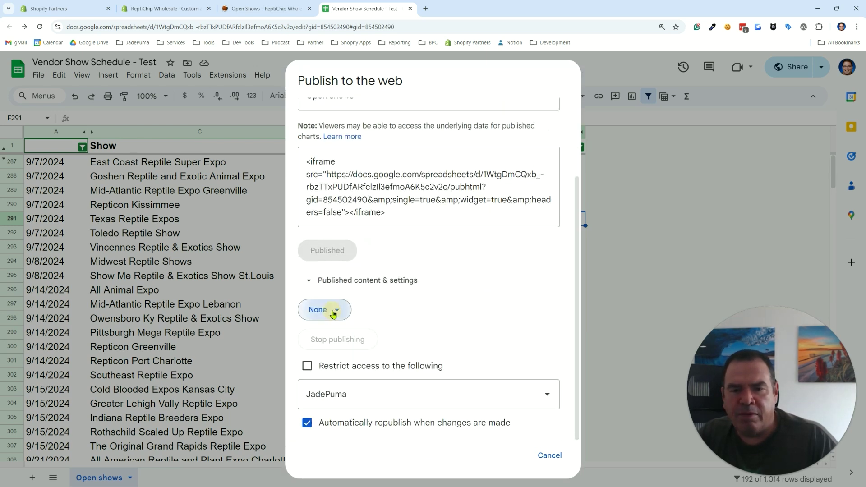
click(337, 310)
click(348, 365)
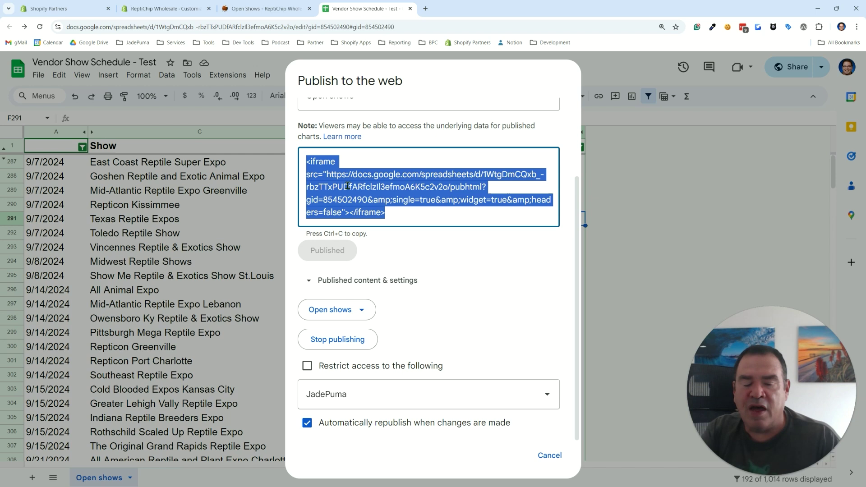
click(159, 9)
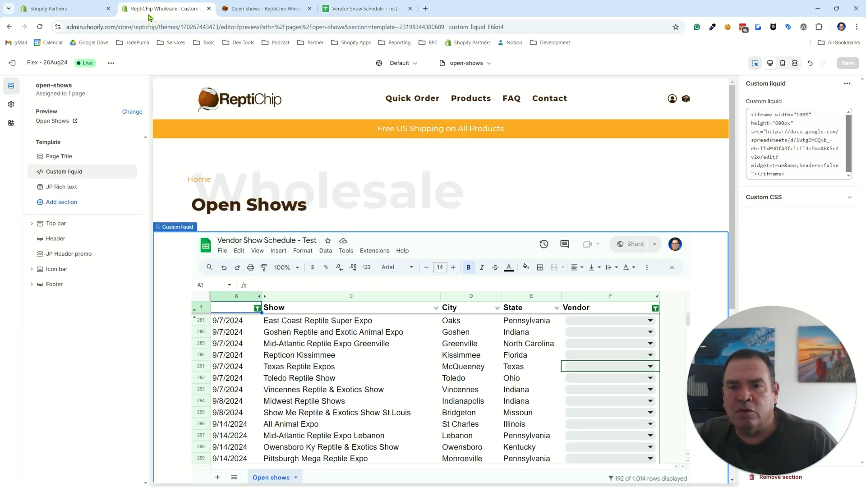
Hide the old Custom liquid section, then add a new one and paste text into it as plain text.
click(57, 176)
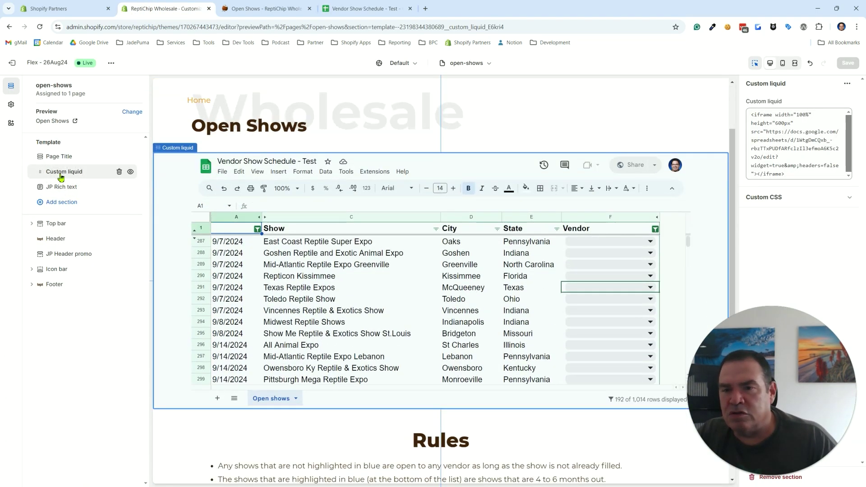
click(131, 172)
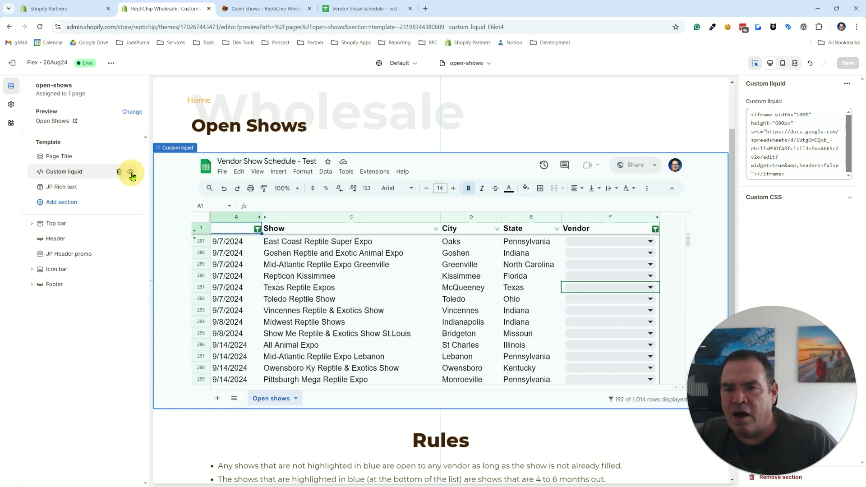
click(58, 204)
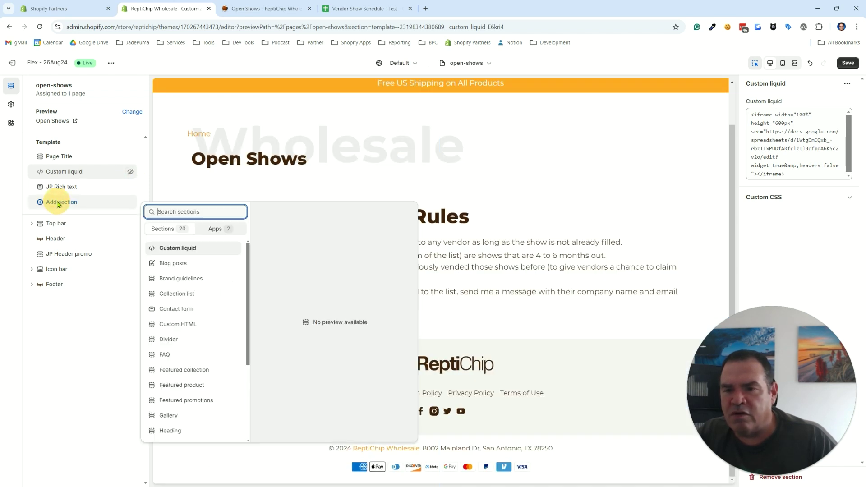
click(194, 248)
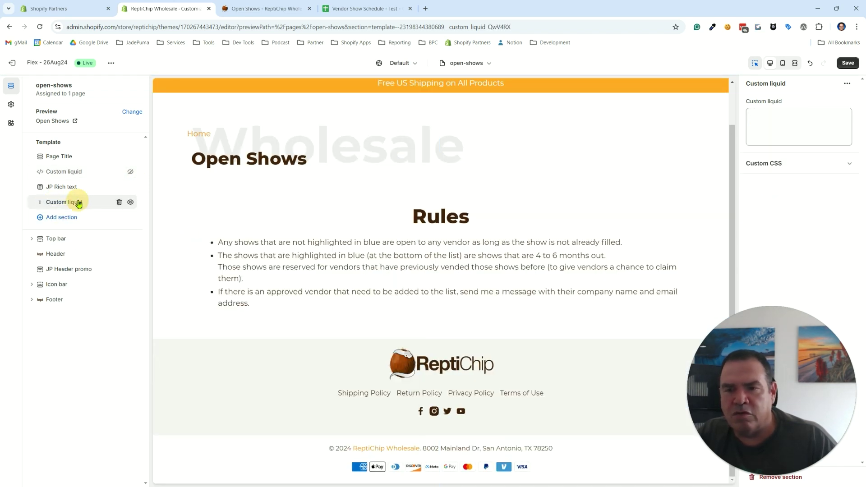
right_click(756, 123)
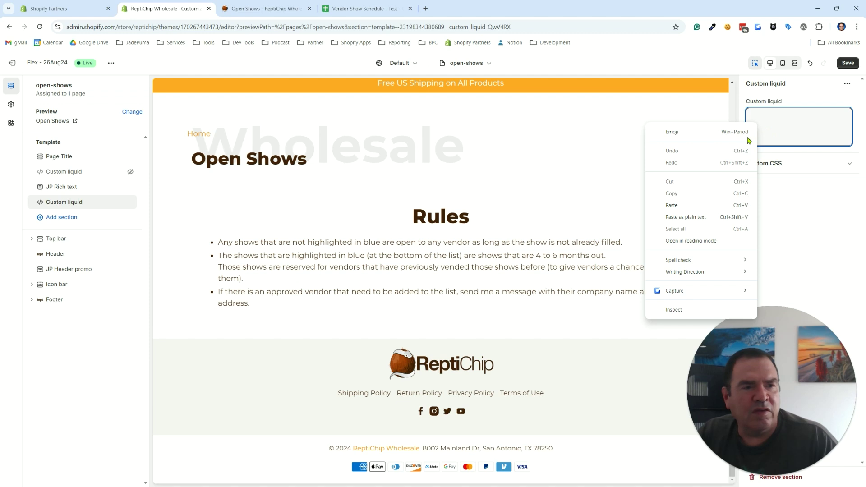
click(686, 217)
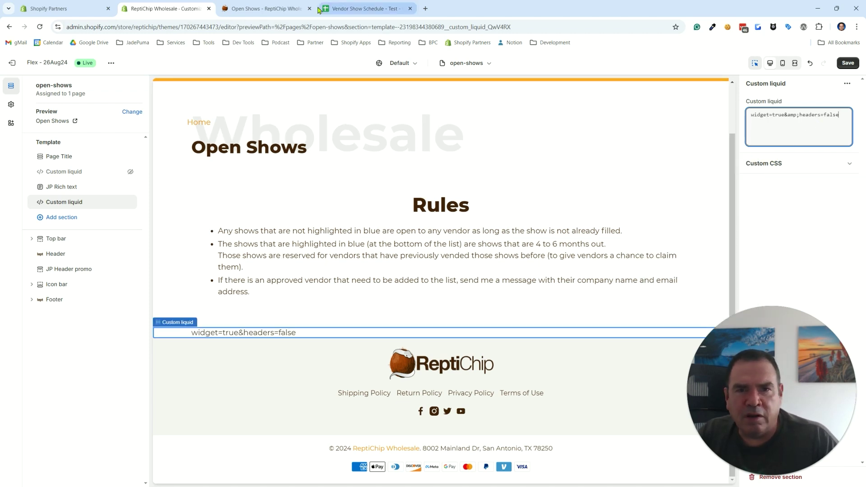
Copy the Open shows iframe embed code from the Vendor Show Schedule spreadsheet.
click(275, 8)
click(375, 9)
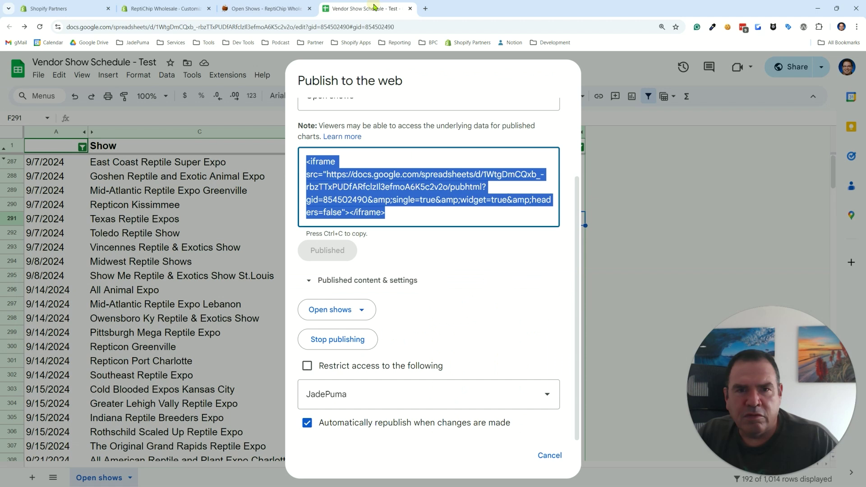
right_click(436, 189)
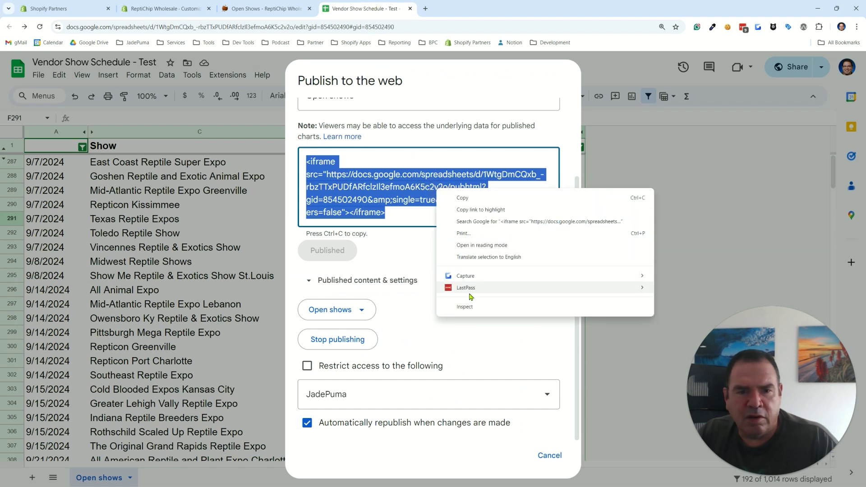
click(462, 198)
Replace the new Custom liquid field's text with the copied iframe embed code.
click(170, 9)
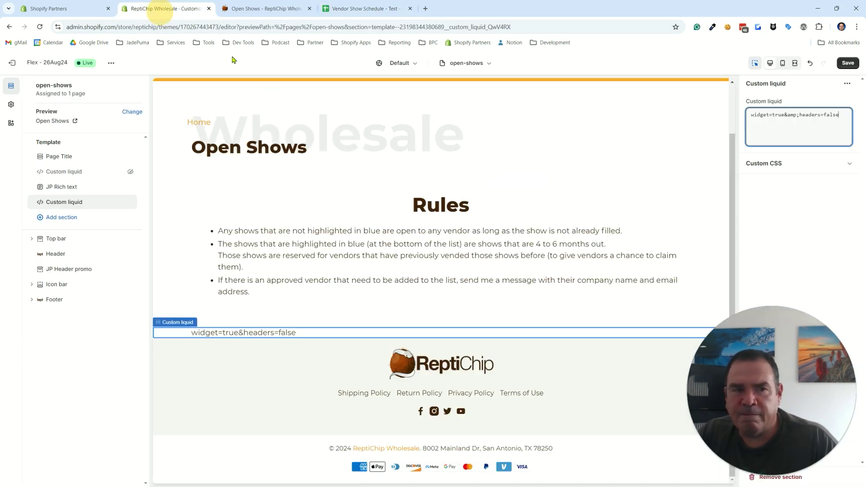
drag(843, 116, 708, 112)
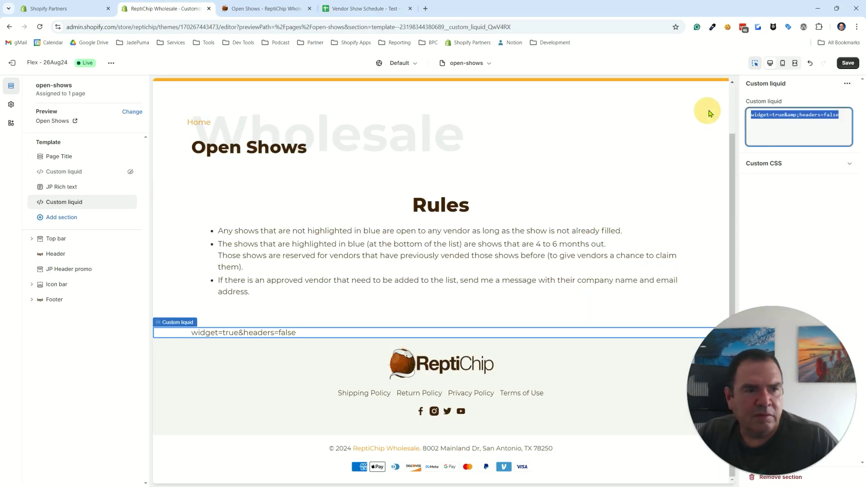
right_click(772, 117)
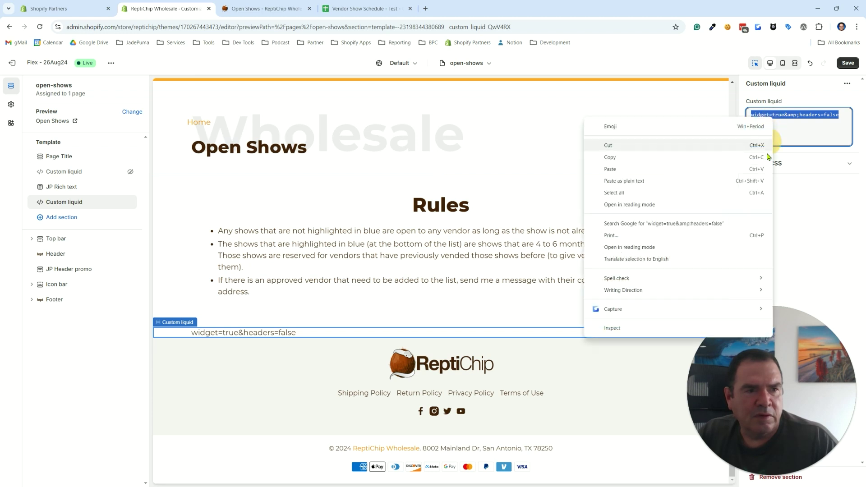
click(619, 169)
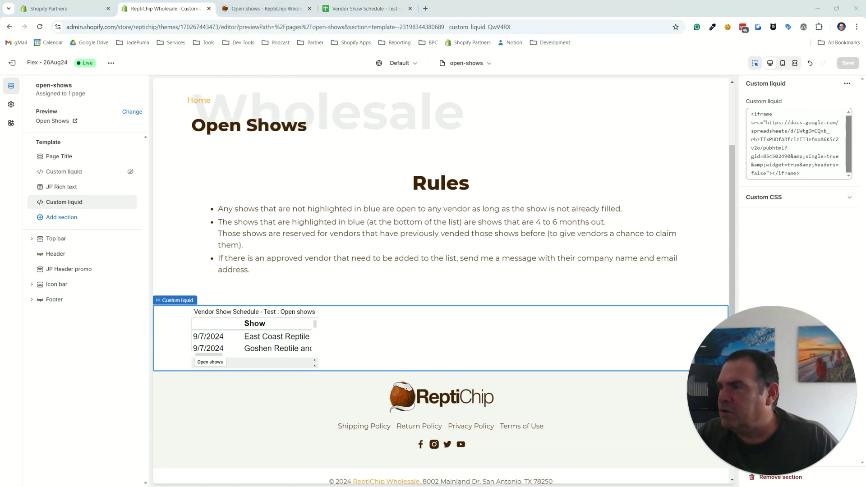
Add width="100%" height="600px" to the iframe tag and save the theme.
click(770, 122)
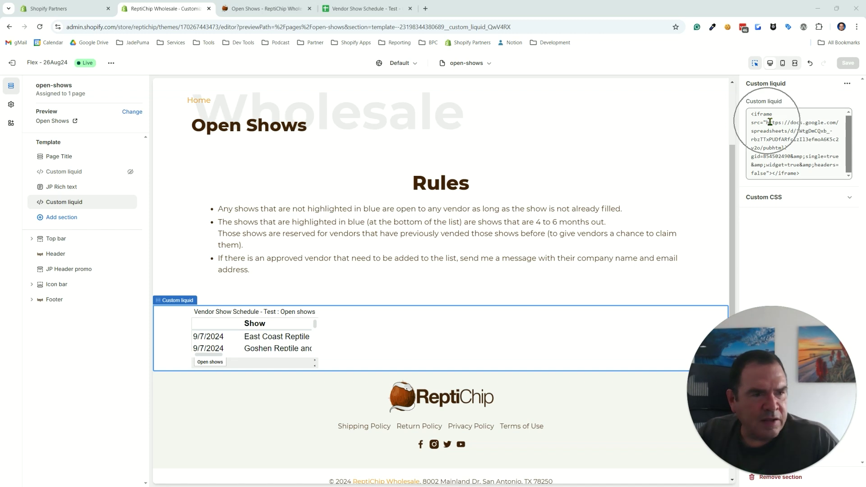
right_click(782, 117)
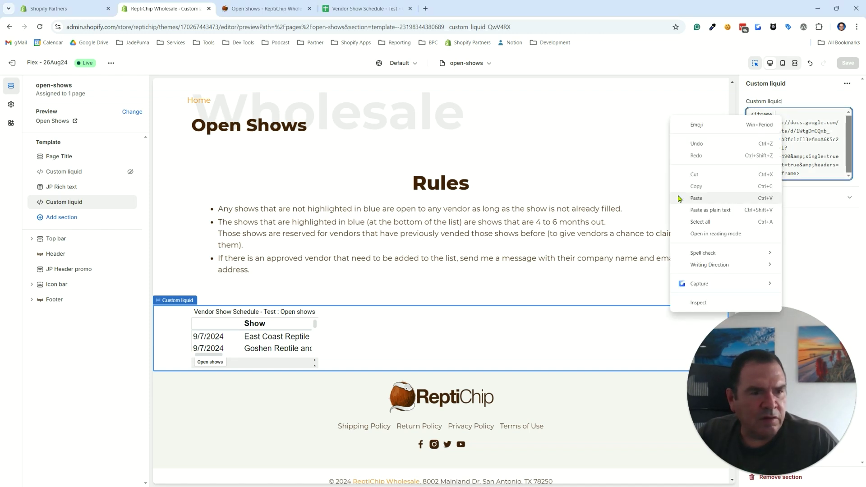
click(697, 211)
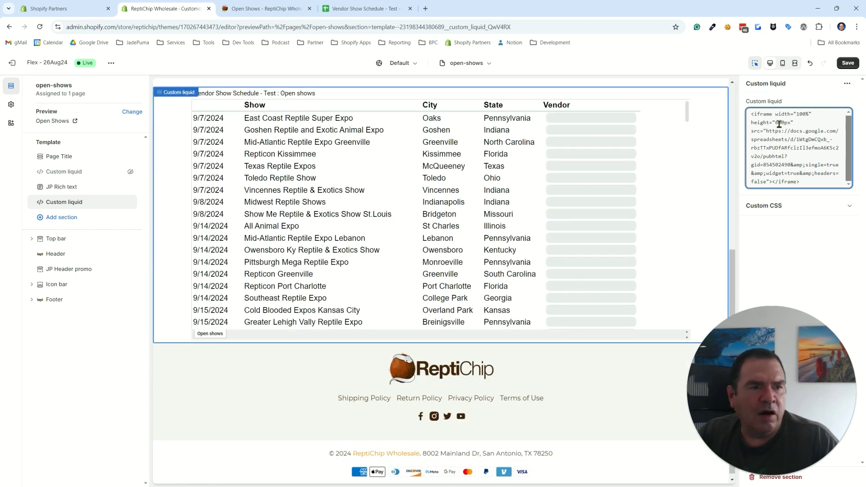
scroll(379, 277, up, 2)
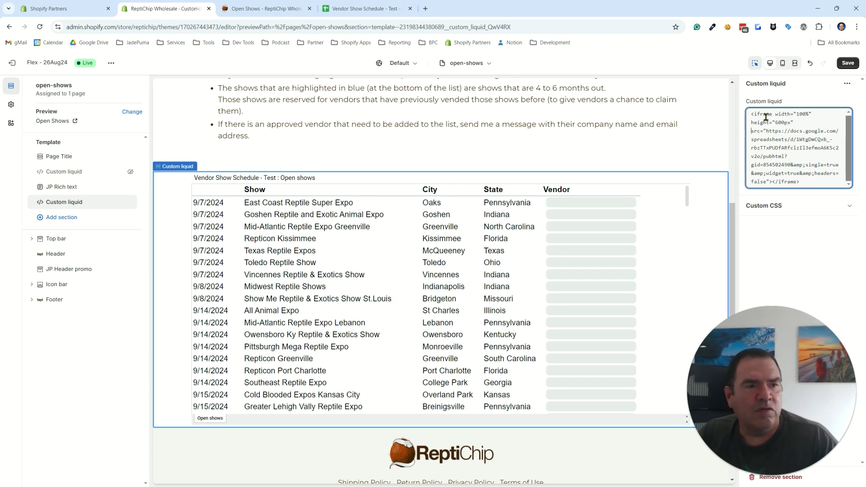
click(848, 64)
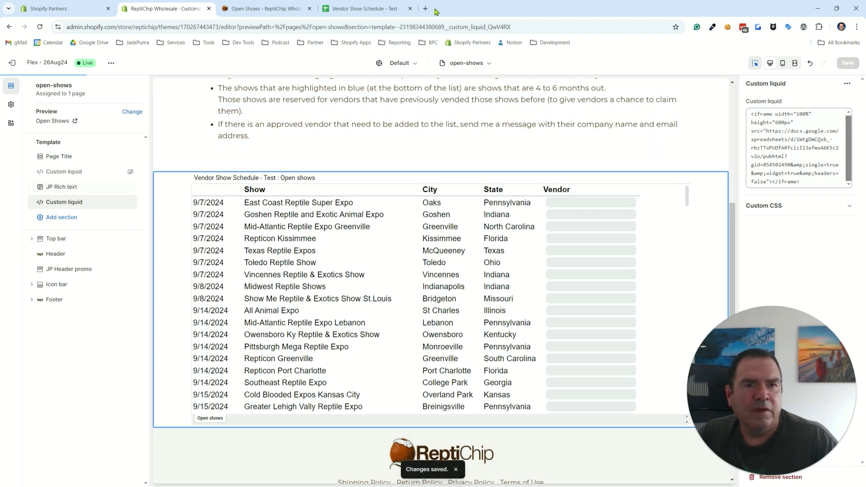
Reload the live Open Shows storefront page.
click(351, 9)
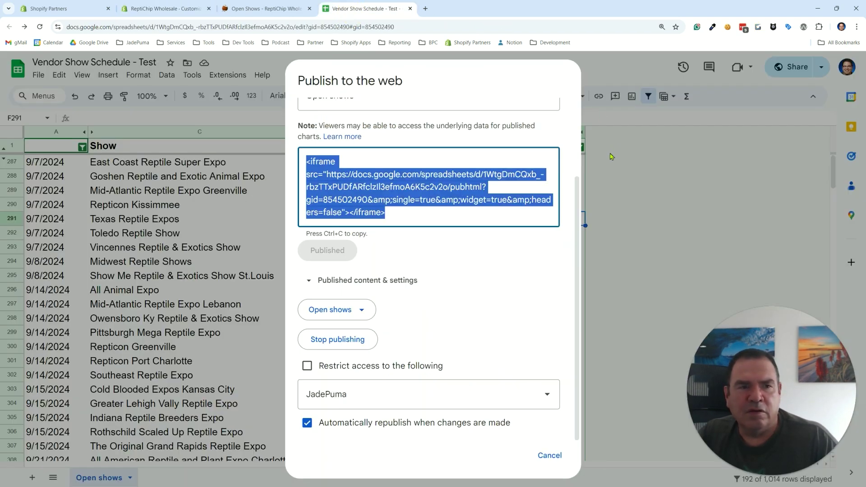
click(268, 7)
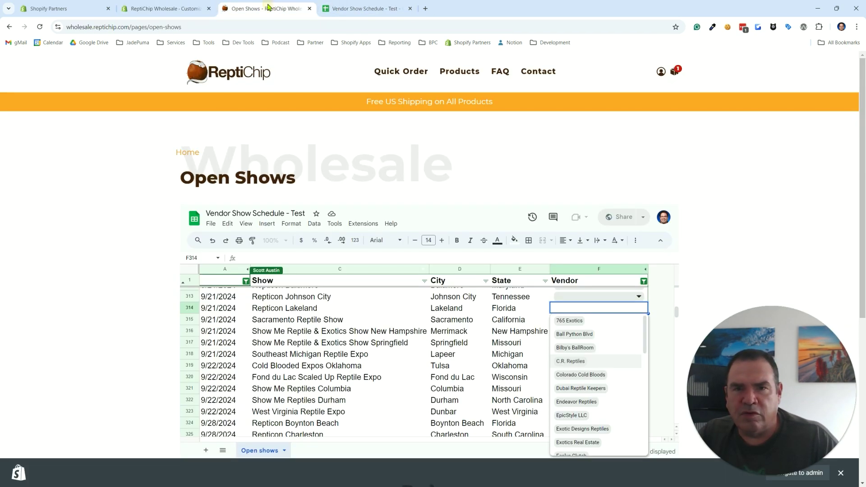
click(40, 27)
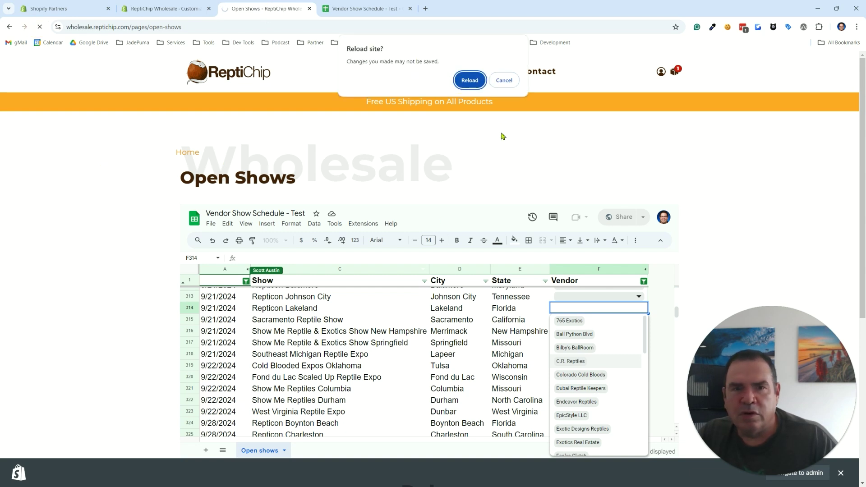
click(474, 83)
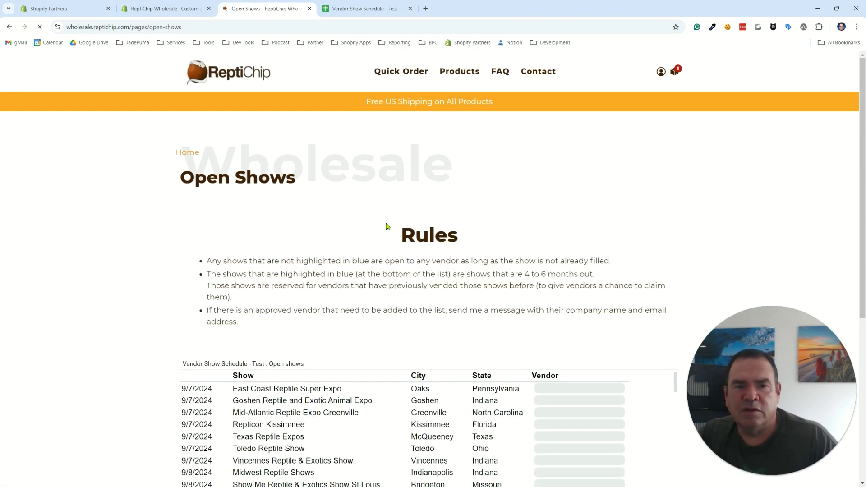
Check the embedded table by trying the Texas Reptile Expos Vendor cell.
scroll(377, 257, down, 4)
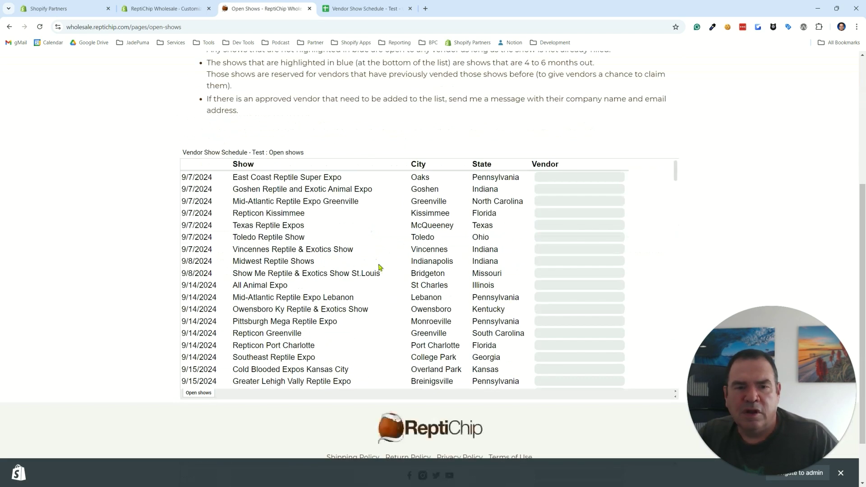
triple_click(267, 225)
click(554, 225)
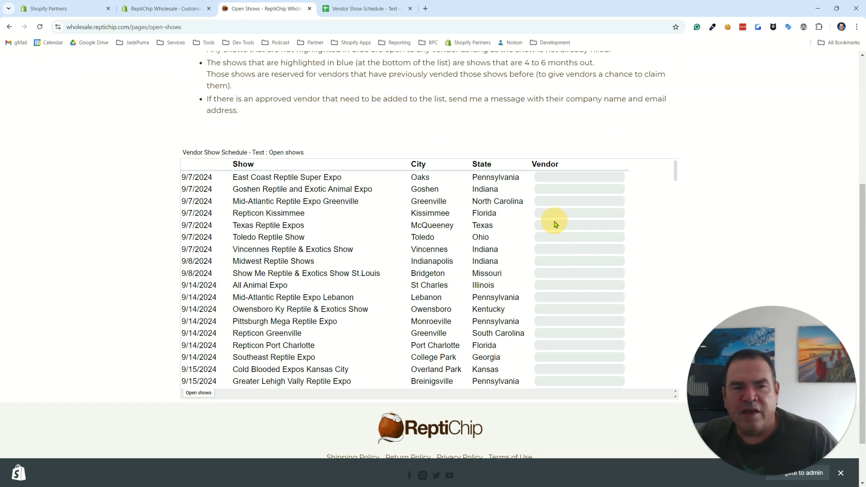
scroll(336, 208, up, 5)
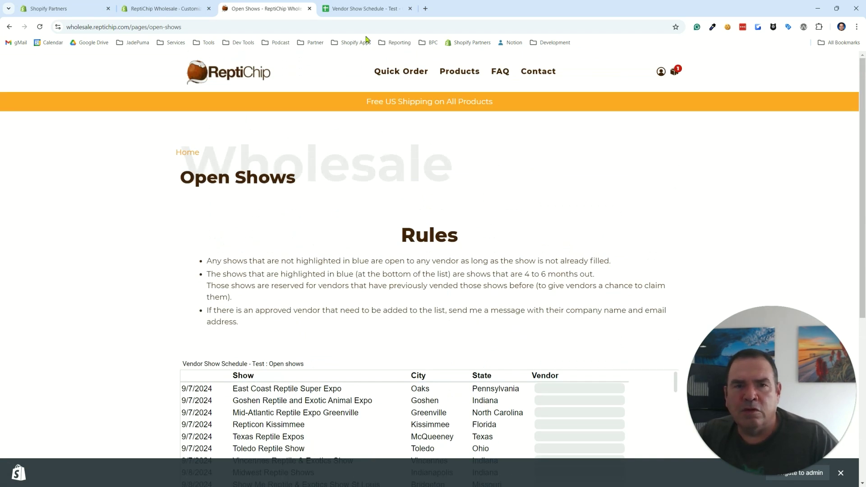
Select 'pubhtml' in the Custom liquid iframe src URL and replace it with 'edit'.
click(355, 11)
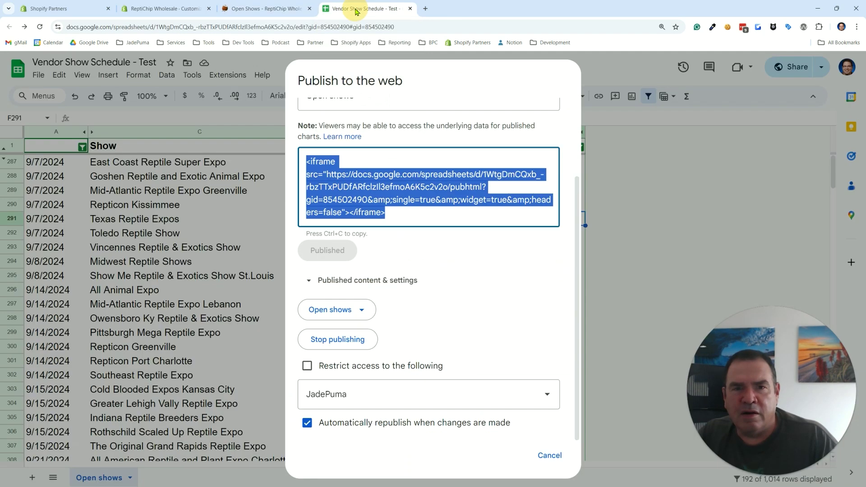
click(164, 9)
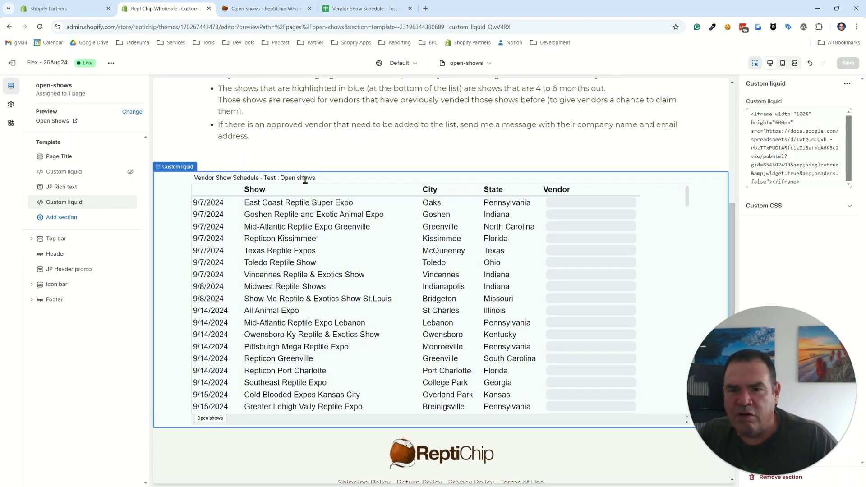
click(851, 137)
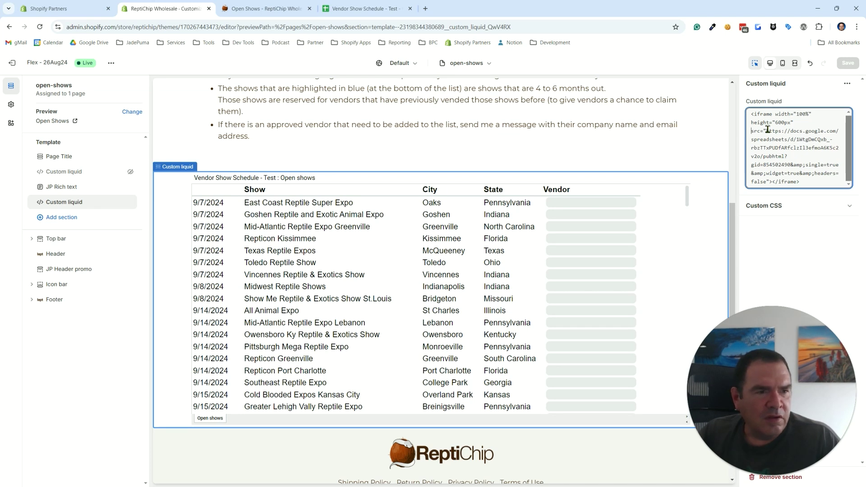
drag(769, 131, 806, 190)
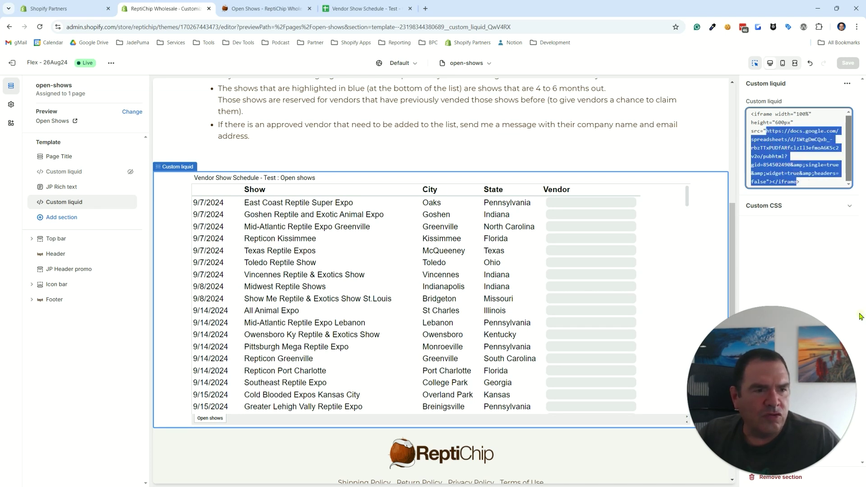
click(775, 169)
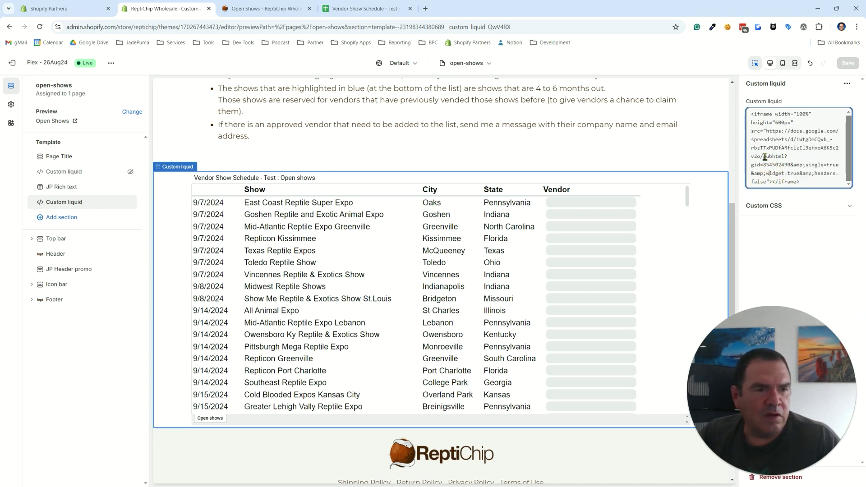
drag(765, 157, 786, 158)
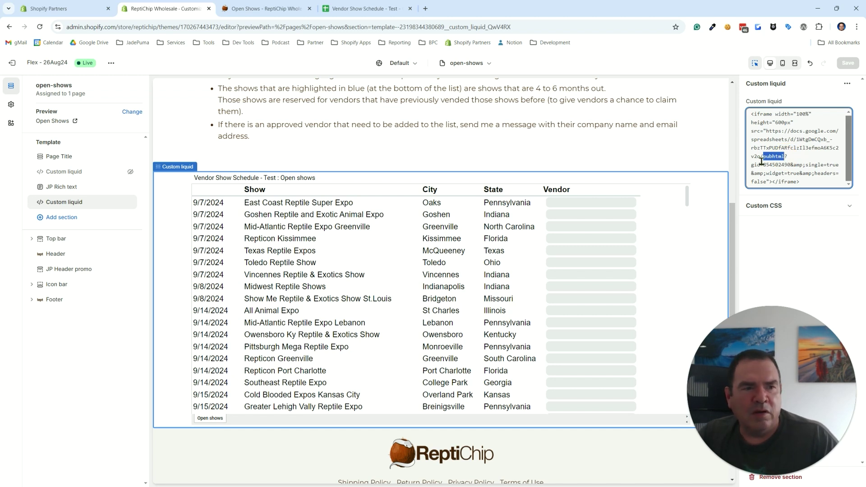
click(786, 157)
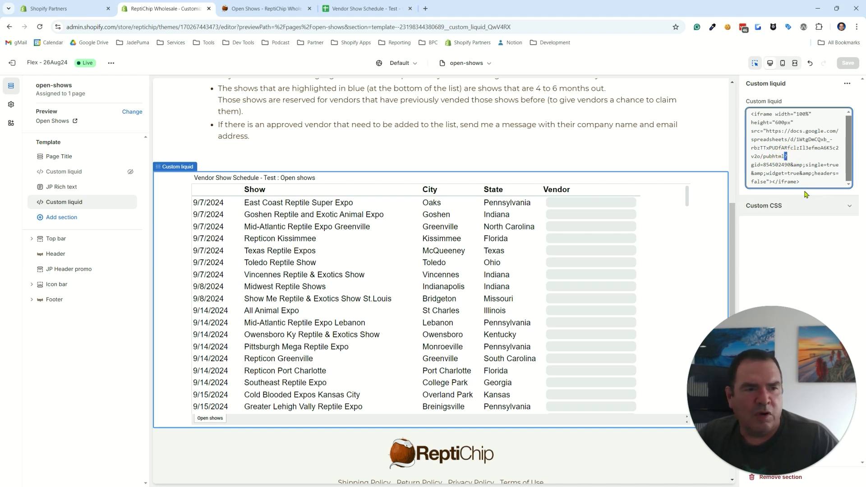
drag(797, 176, 767, 132)
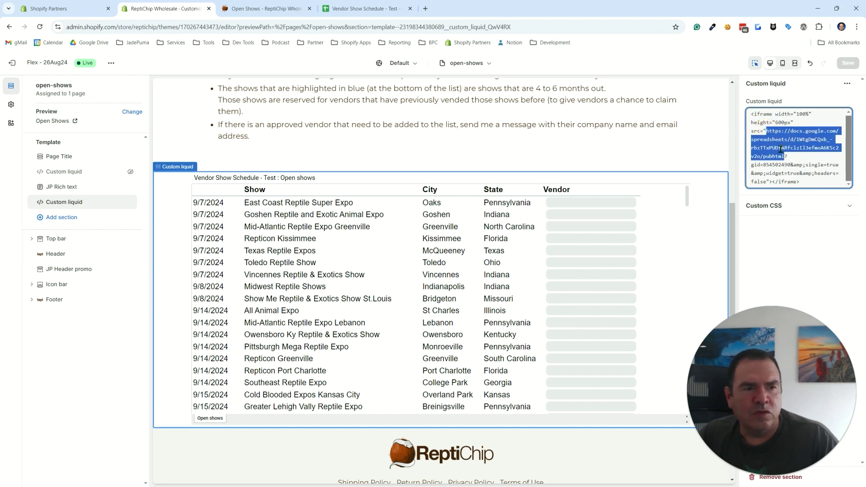
click(769, 159)
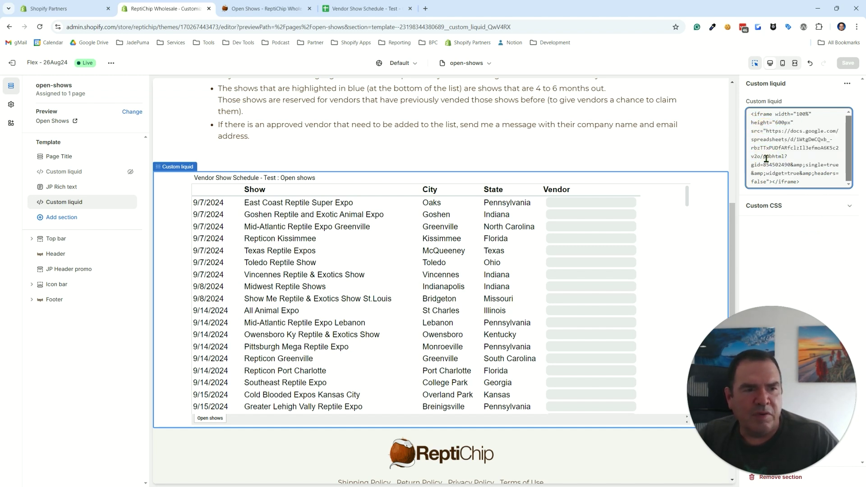
drag(765, 159, 786, 159)
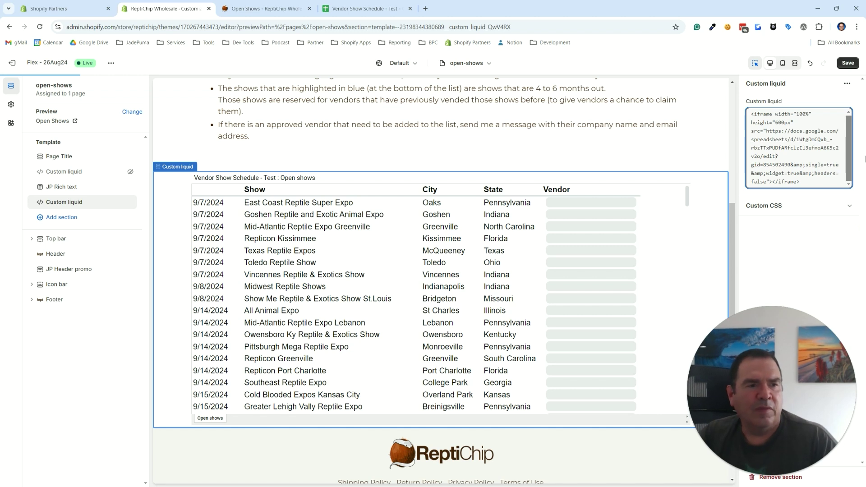
Save the /edit embed and confirm cell F289 on the live page offers vendor choices.
click(846, 64)
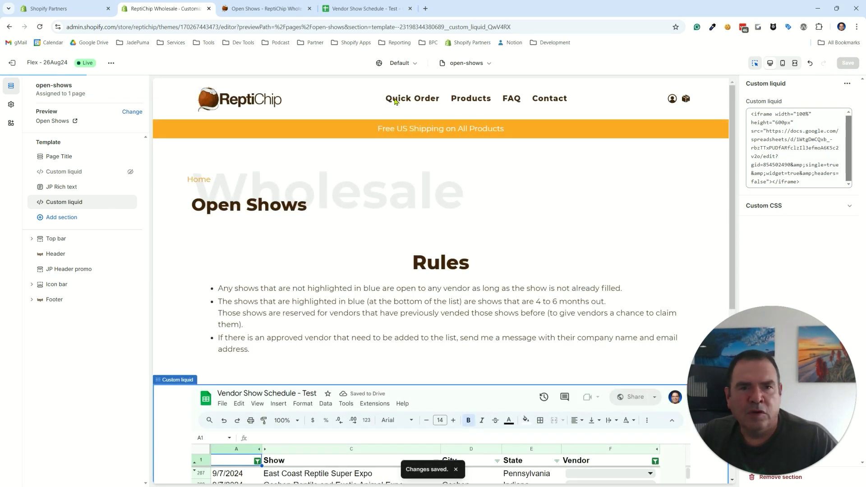
click(264, 8)
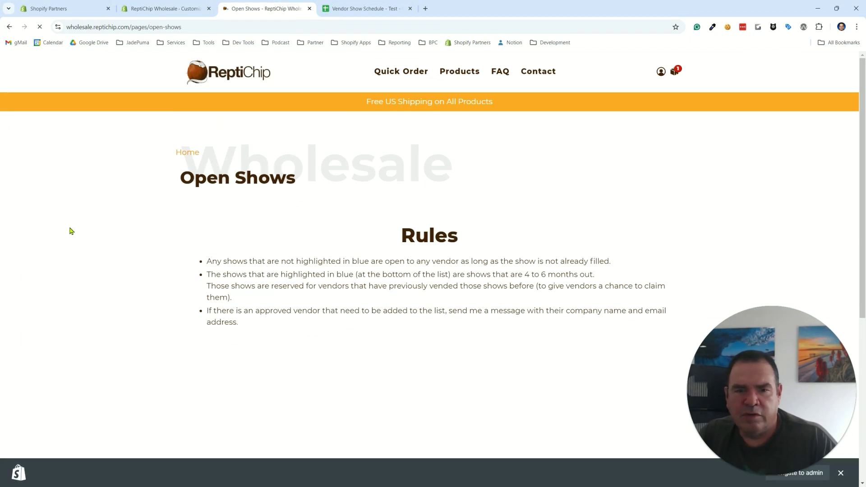
scroll(435, 256, down, 5)
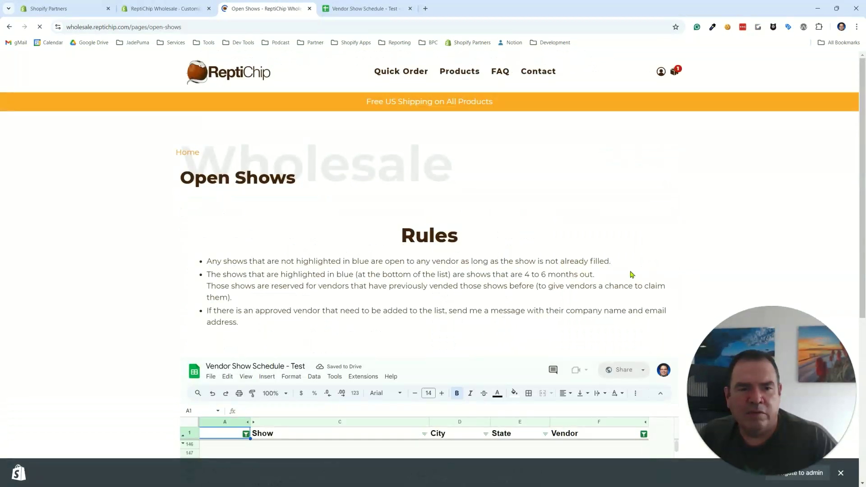
scroll(588, 232, down, 5)
click(583, 196)
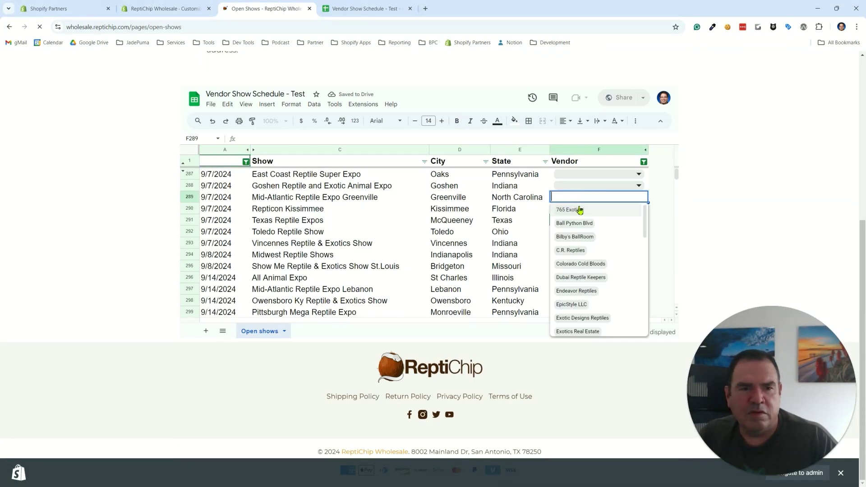
click(156, 9)
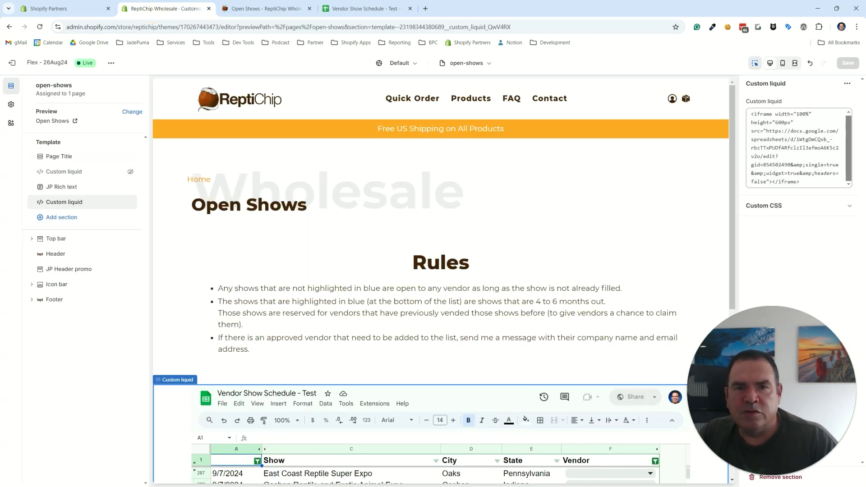
Maximize the Sublime Text Embed notes and highlight the original iframe code on line 2.
key(alt+Tab)
drag(557, 172, 624, 116)
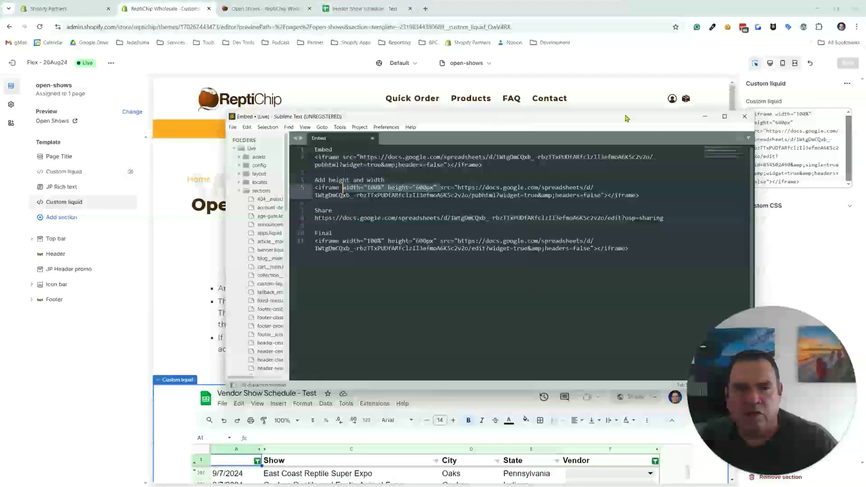
click(725, 118)
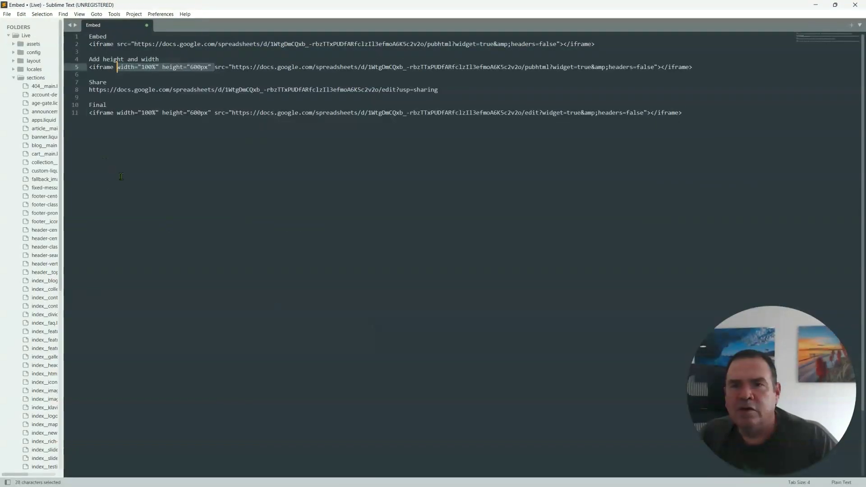
click(109, 188)
drag(604, 45, 56, 44)
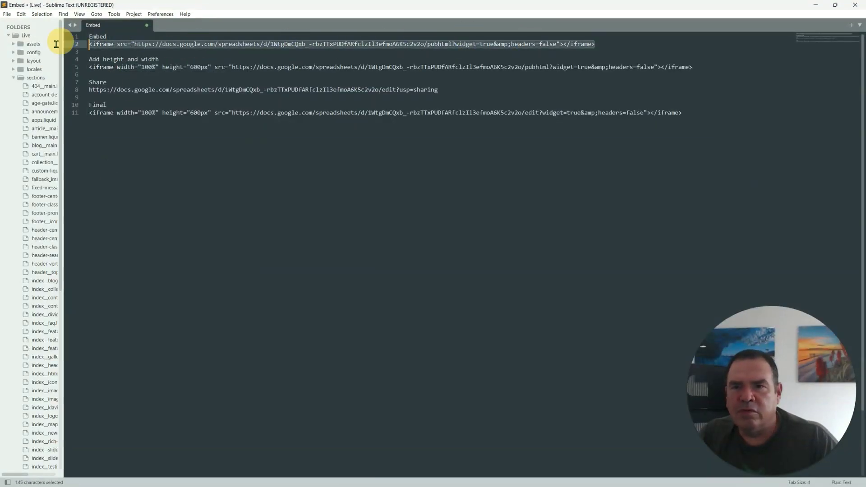
click(120, 44)
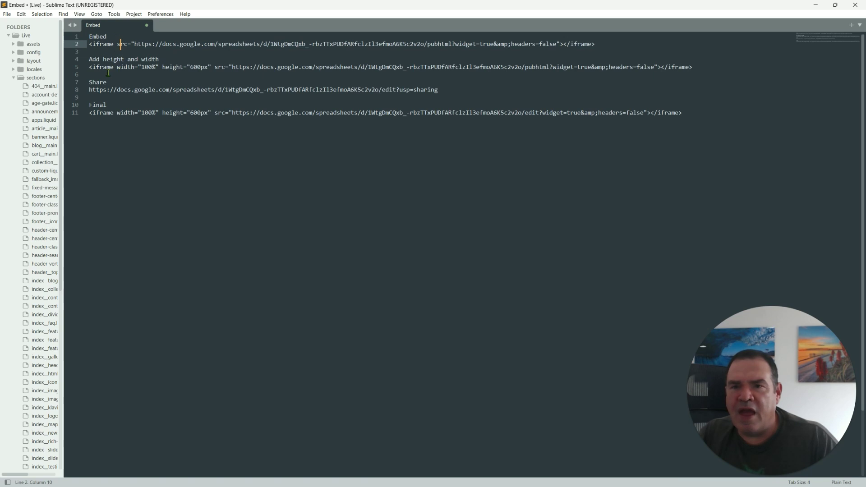
Highlight the width/height attributes, 'edit' in the share and final URLs, and 'pubhtml' in the original.
drag(117, 67, 207, 68)
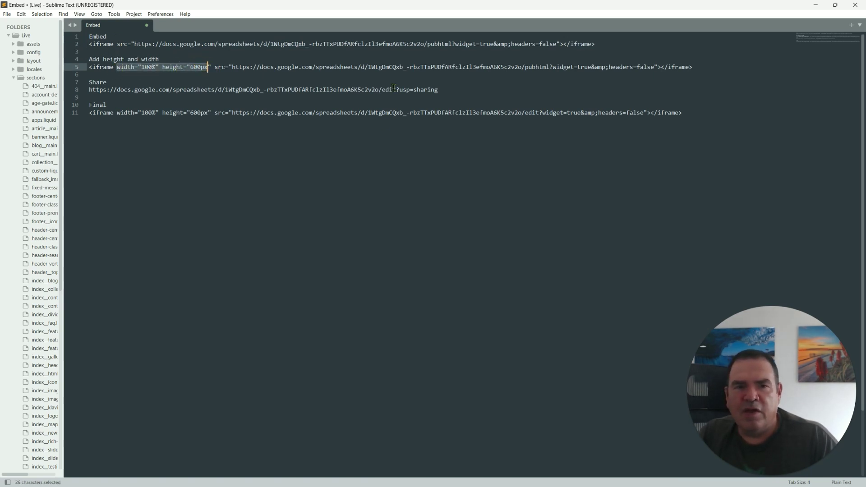
drag(396, 93, 384, 92)
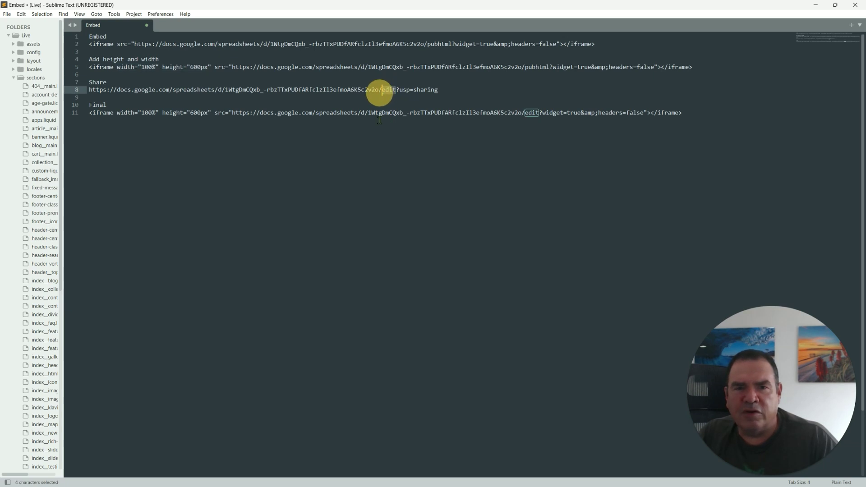
click(528, 114)
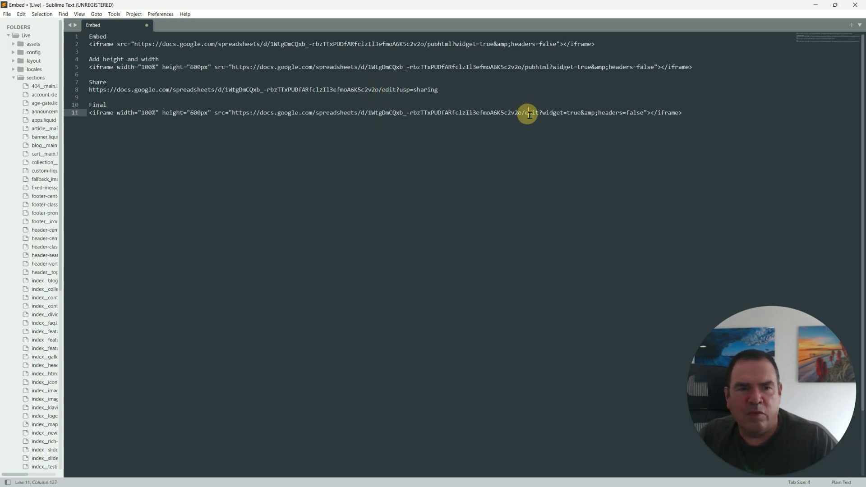
click(545, 36)
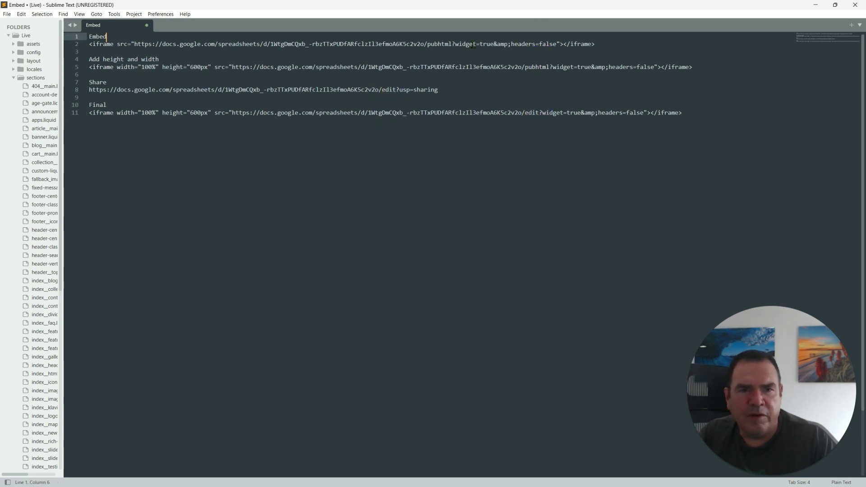
drag(429, 46, 449, 47)
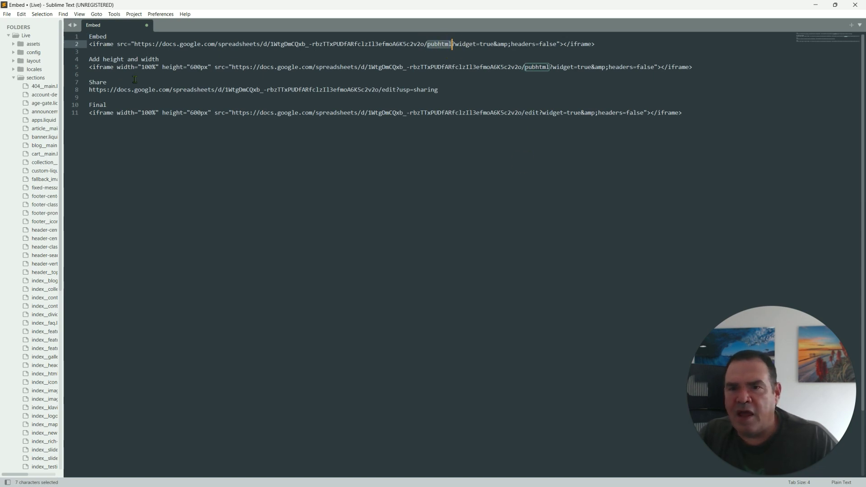
drag(117, 67, 208, 68)
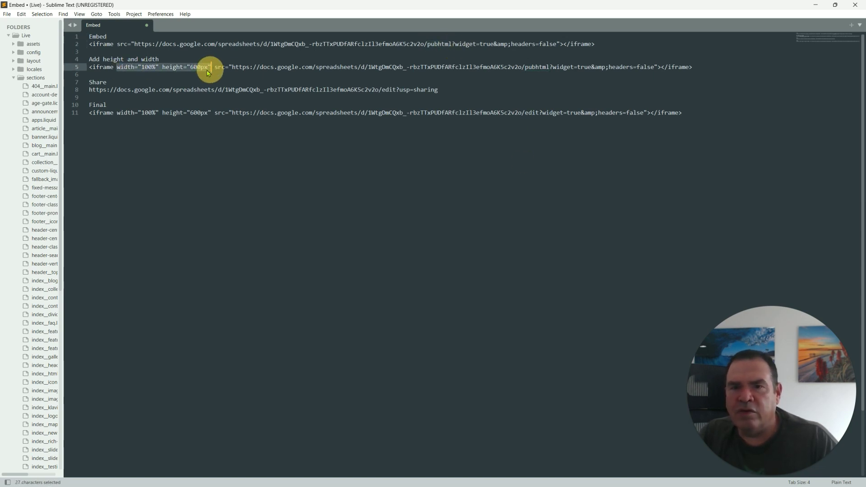